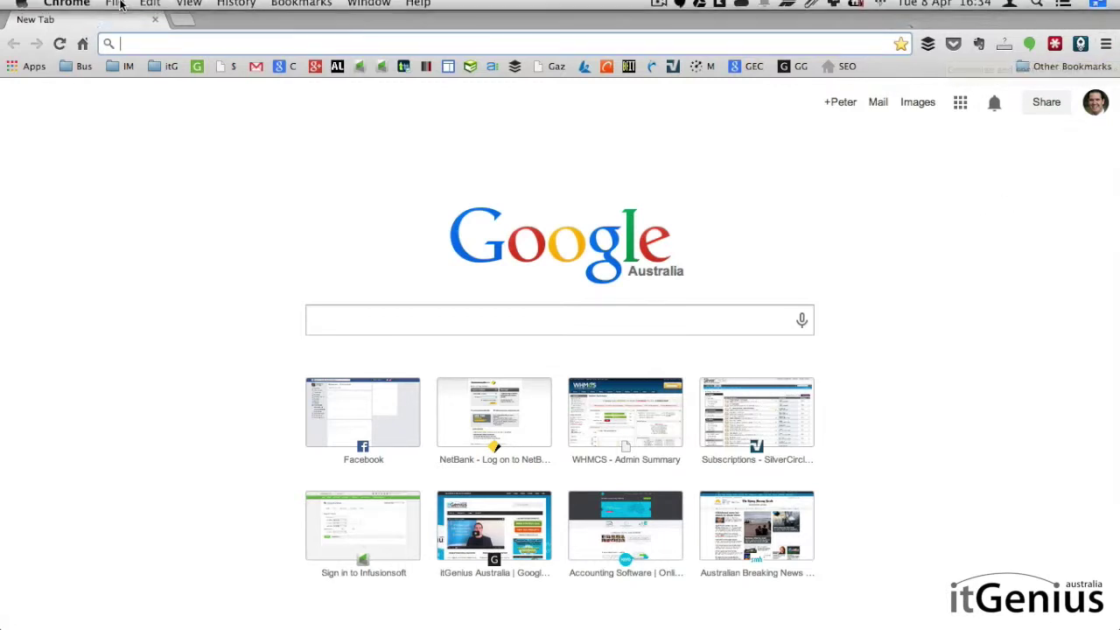
Step: Open and close the browser's main menu twice
click(1106, 46)
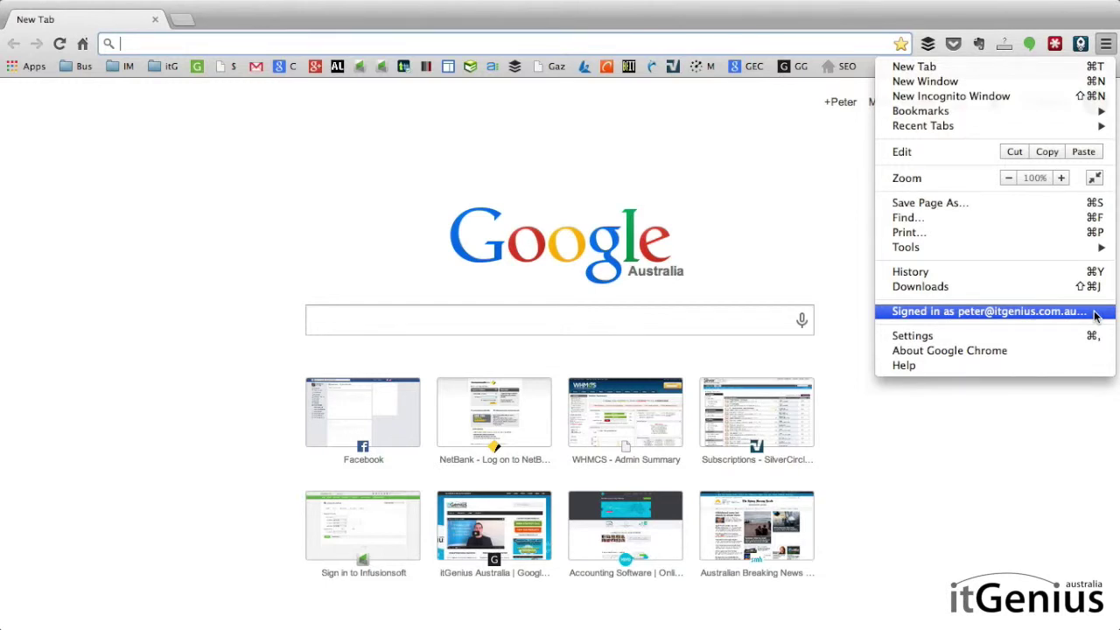
click(760, 241)
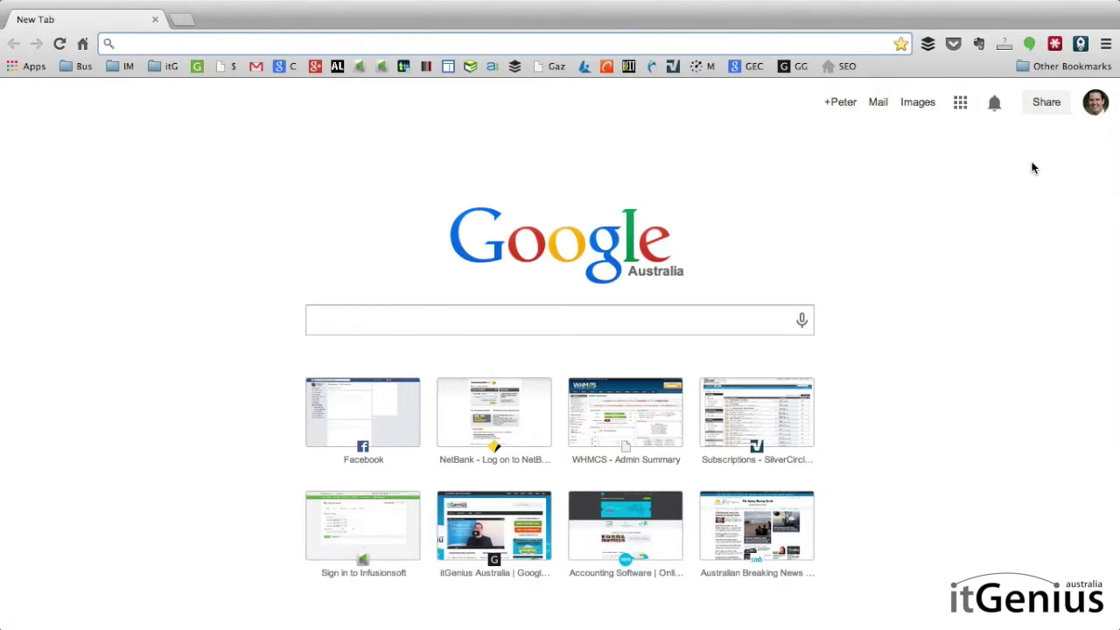
click(1105, 44)
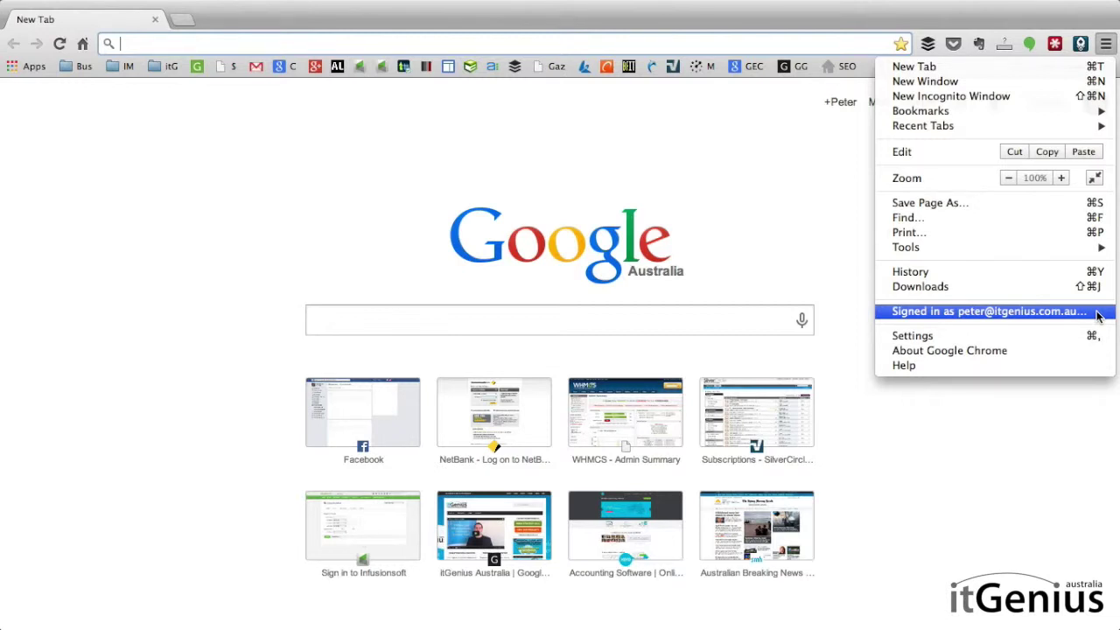
click(847, 266)
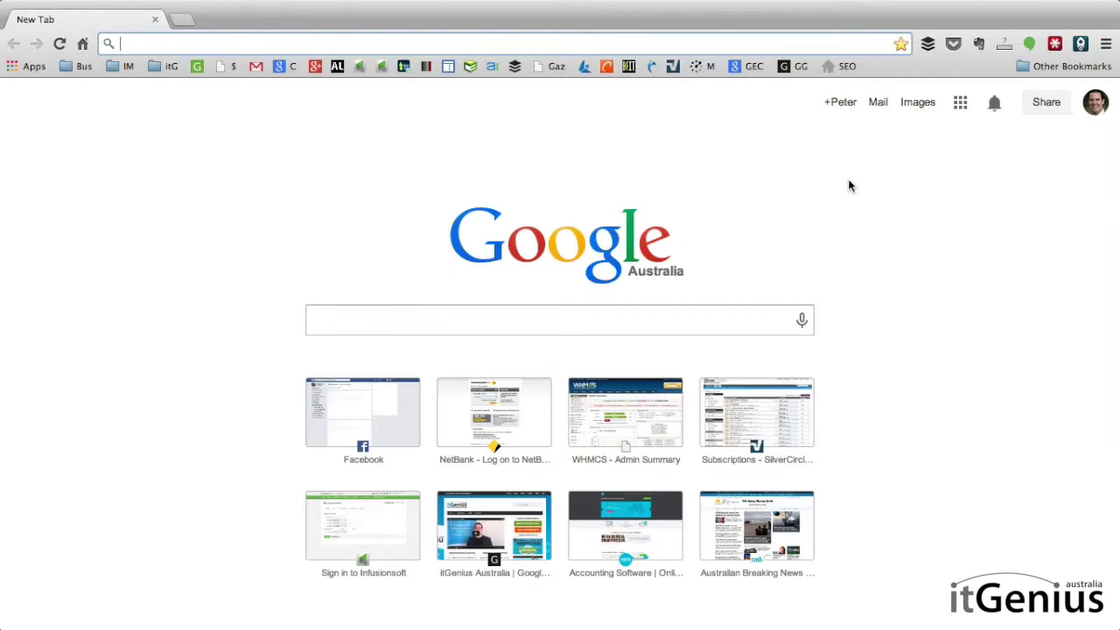
Step: Go to admin.google.com and sign back in with the account password
text(admin)
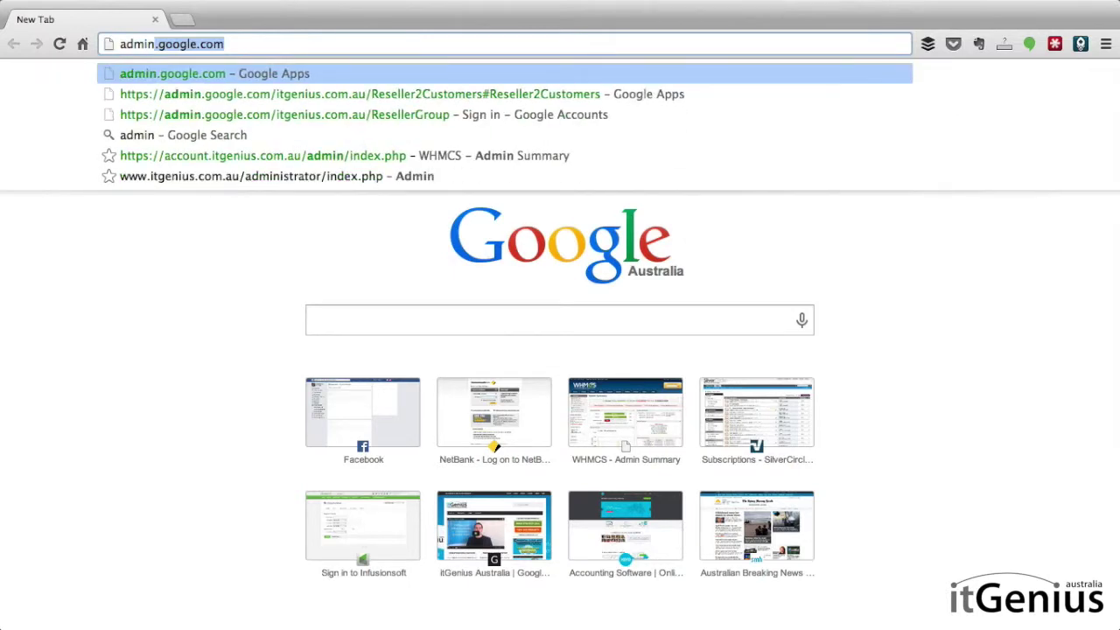
key(Return)
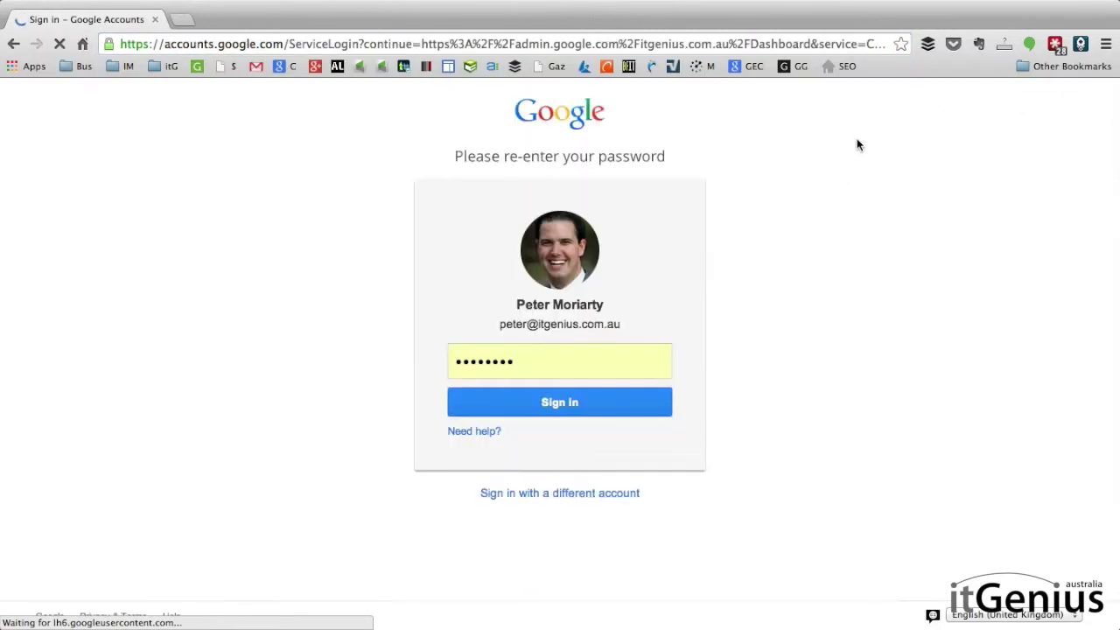
click(578, 401)
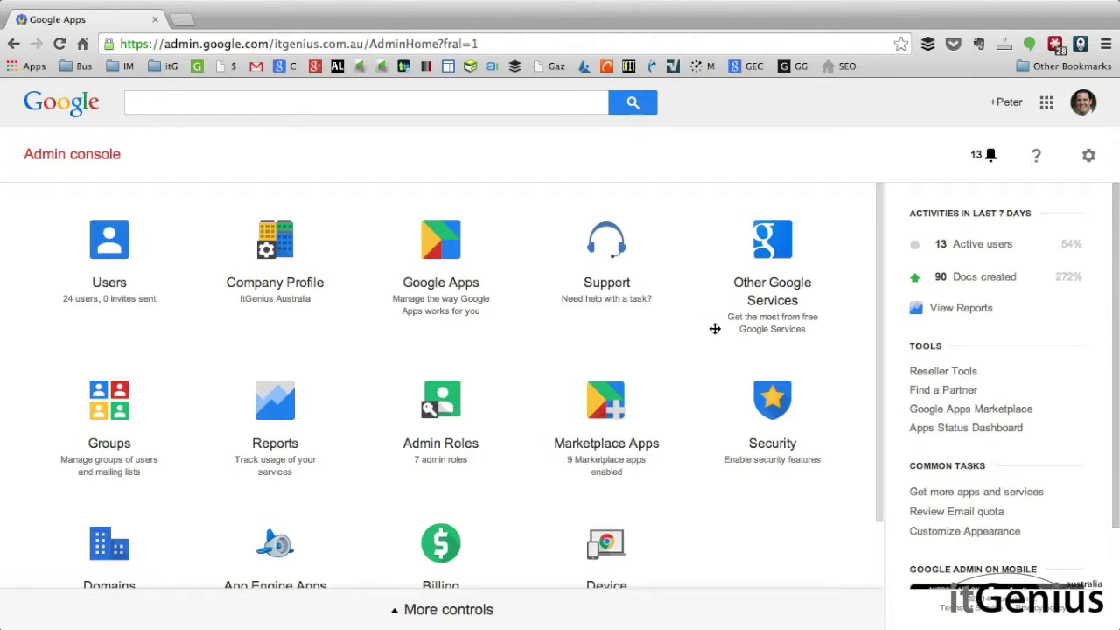
Step: Go through Other Google Services and Chrome Management to the Chrome user settings page
click(795, 254)
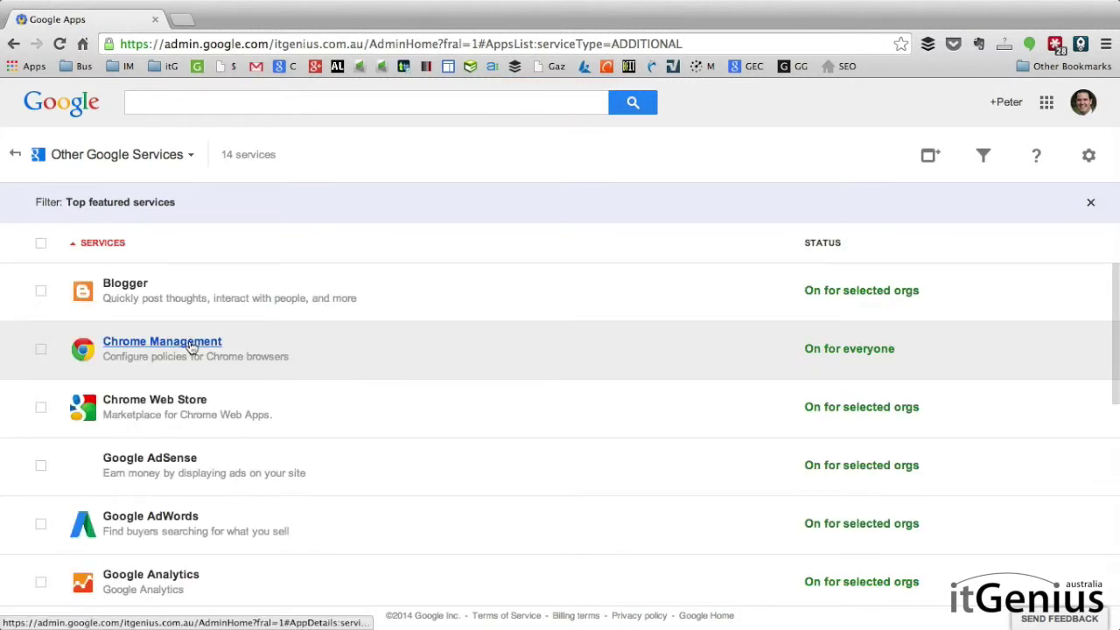
click(191, 345)
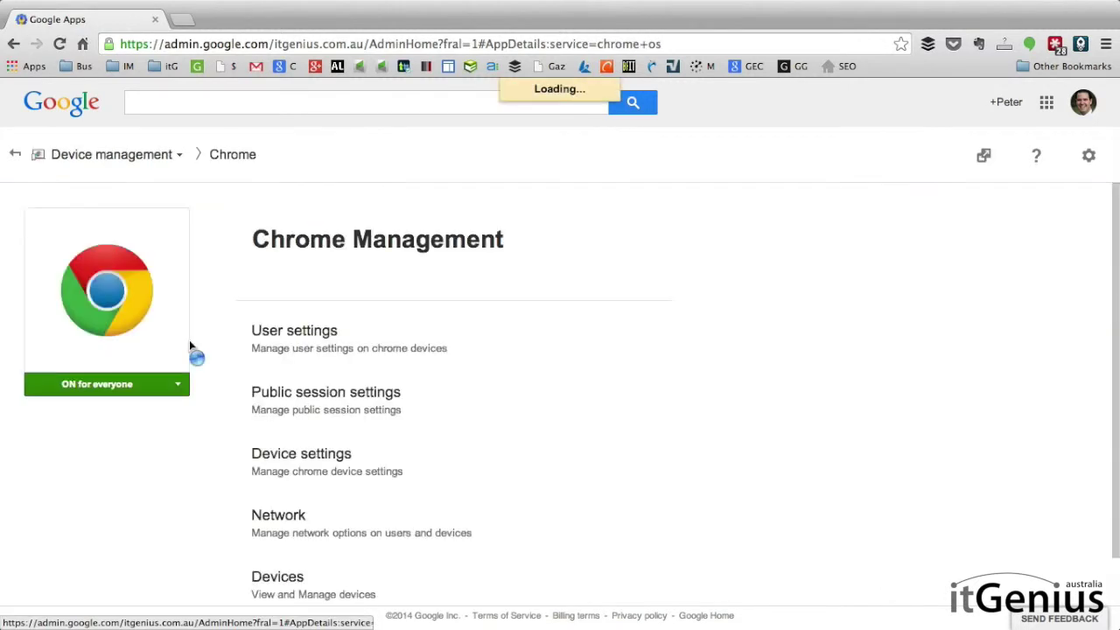
click(479, 345)
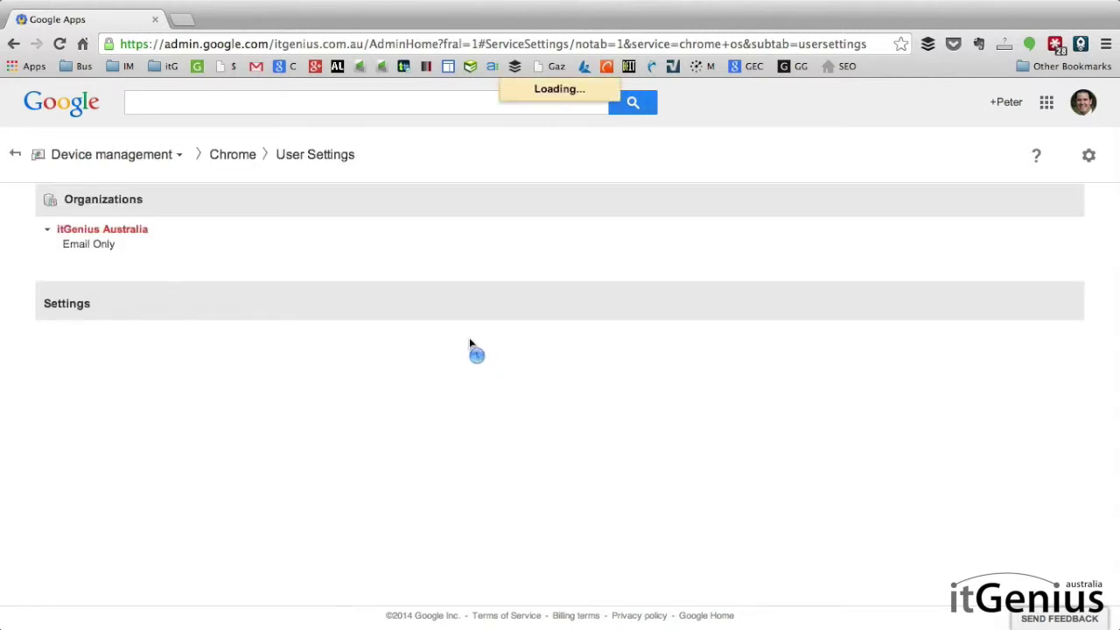
scroll(478, 342, down, 2)
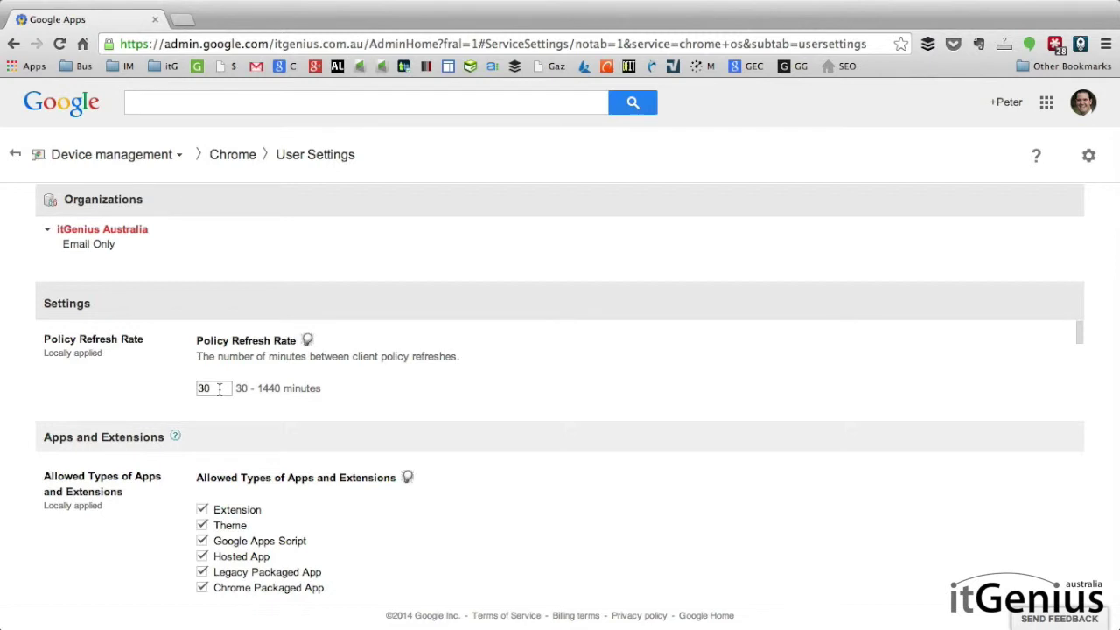
click(219, 389)
click(245, 398)
scroll(477, 398, down, 4)
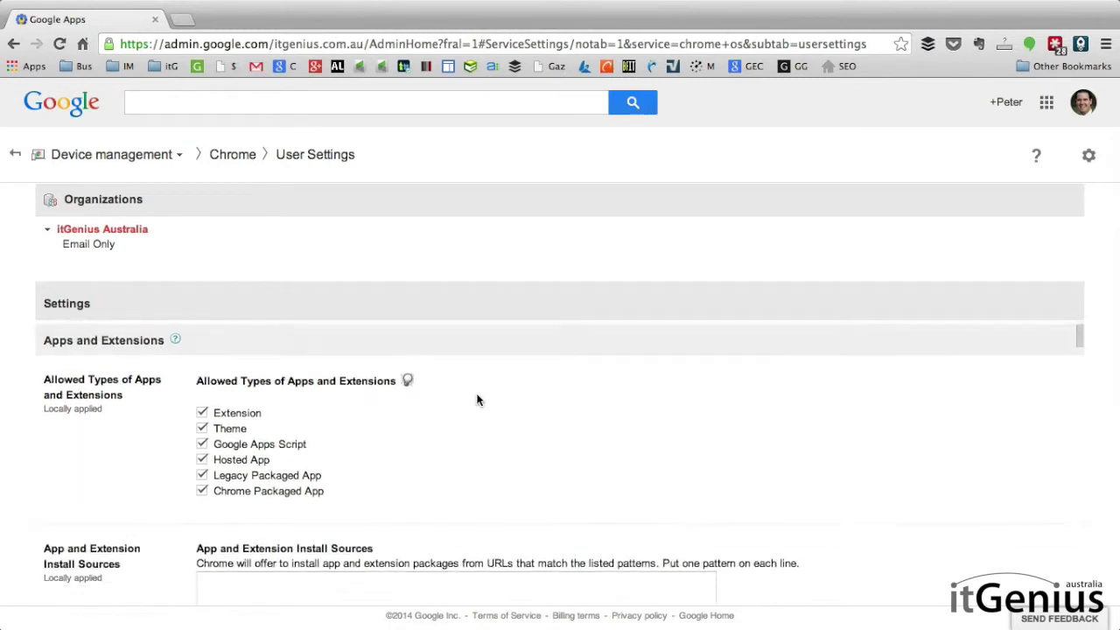
scroll(477, 398, down, 4)
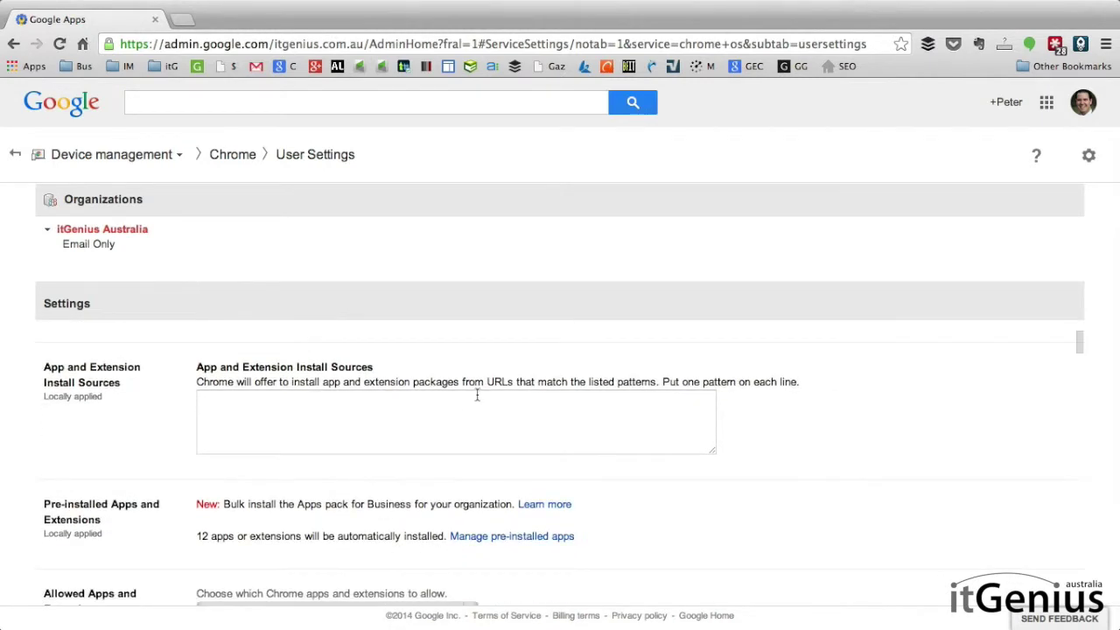
scroll(477, 395, down, 3)
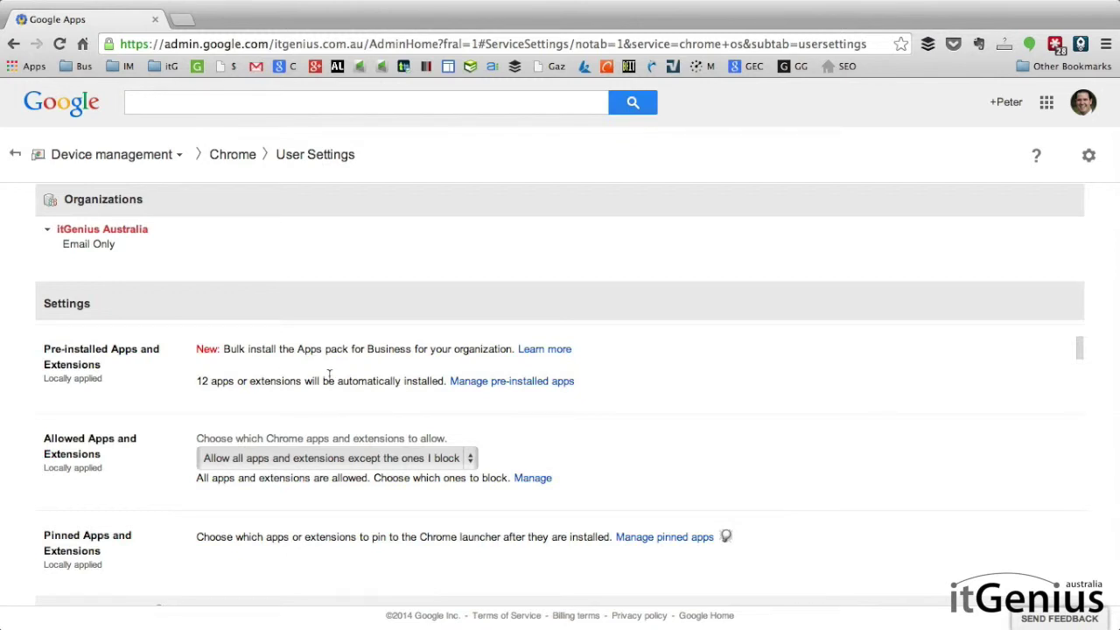
Step: In the pre-installed apps dialog, search the Chrome Web Store for 'asana'
click(531, 385)
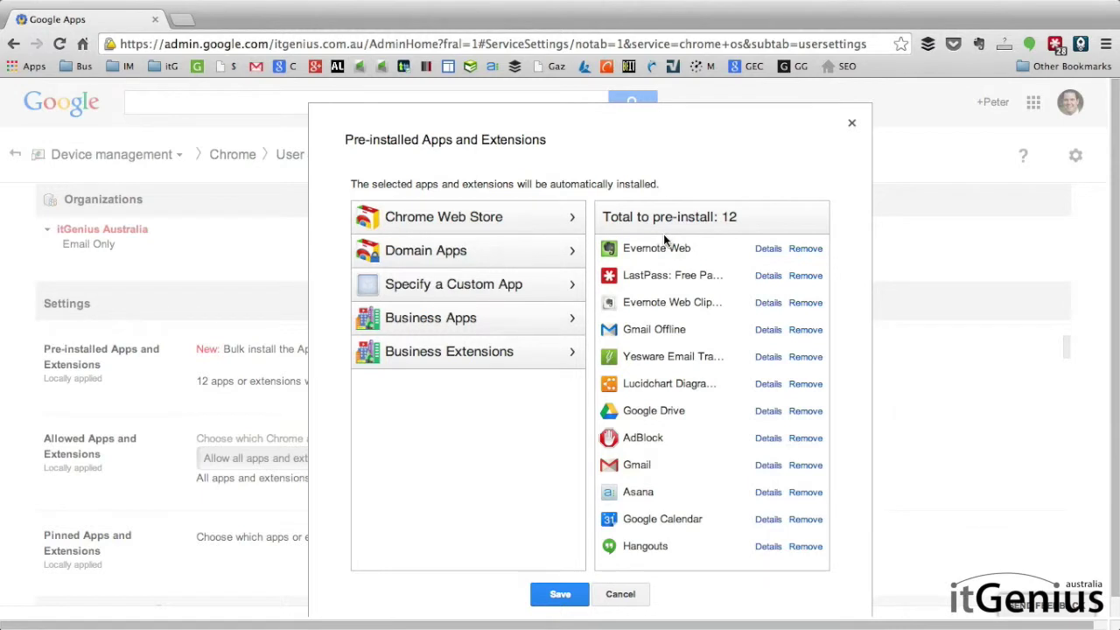
click(523, 225)
click(483, 248)
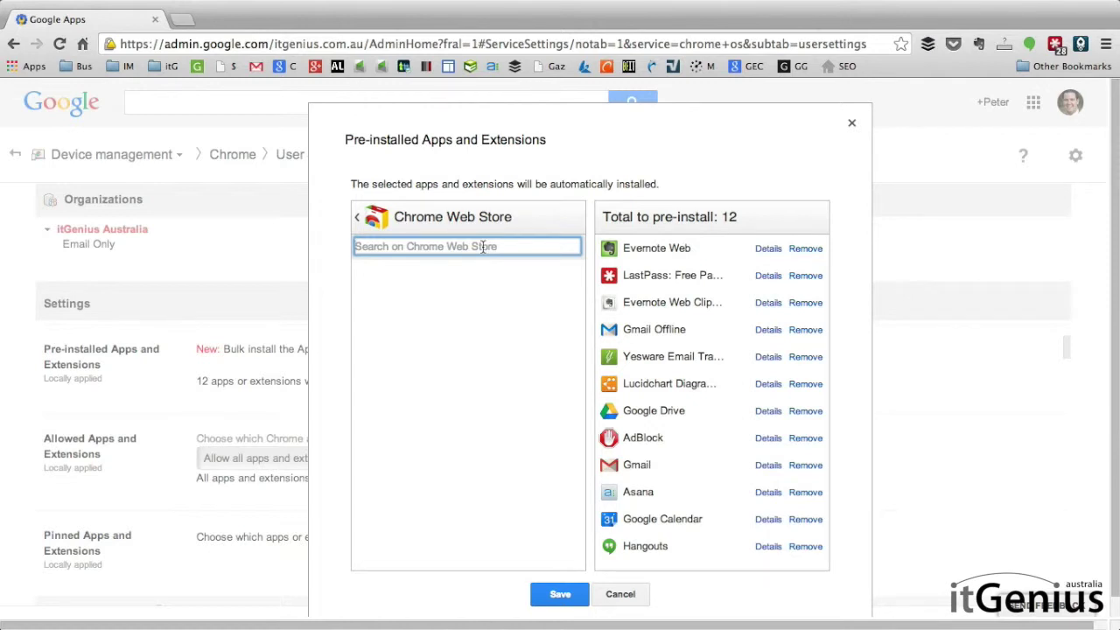
text(asana)
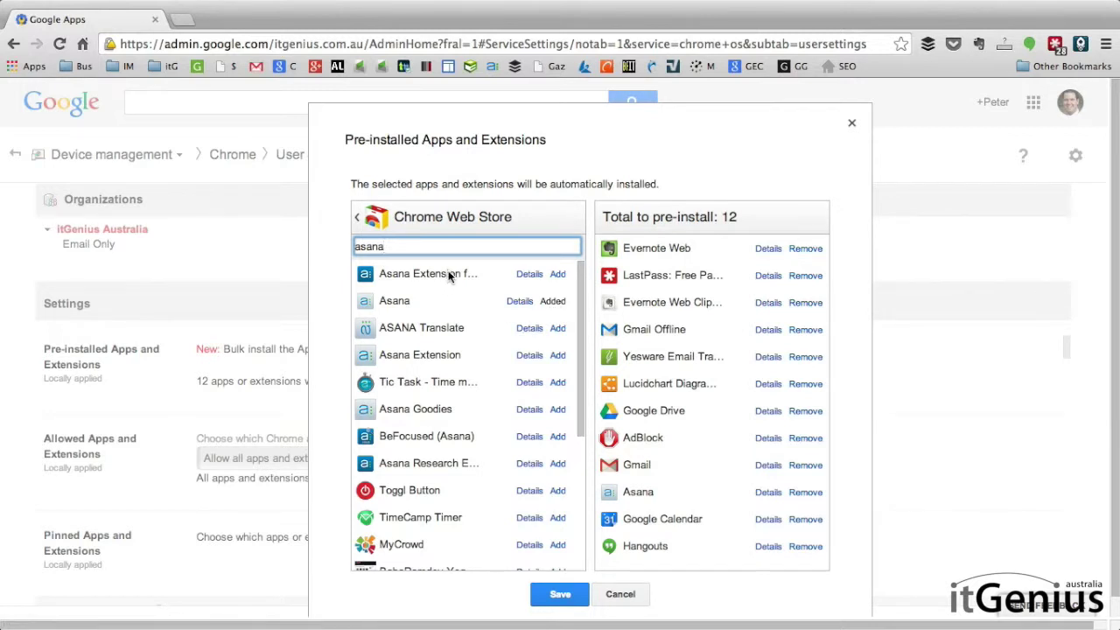
Step: View the Web Store details of the first Asana result, then return to the admin page
click(527, 276)
click(528, 276)
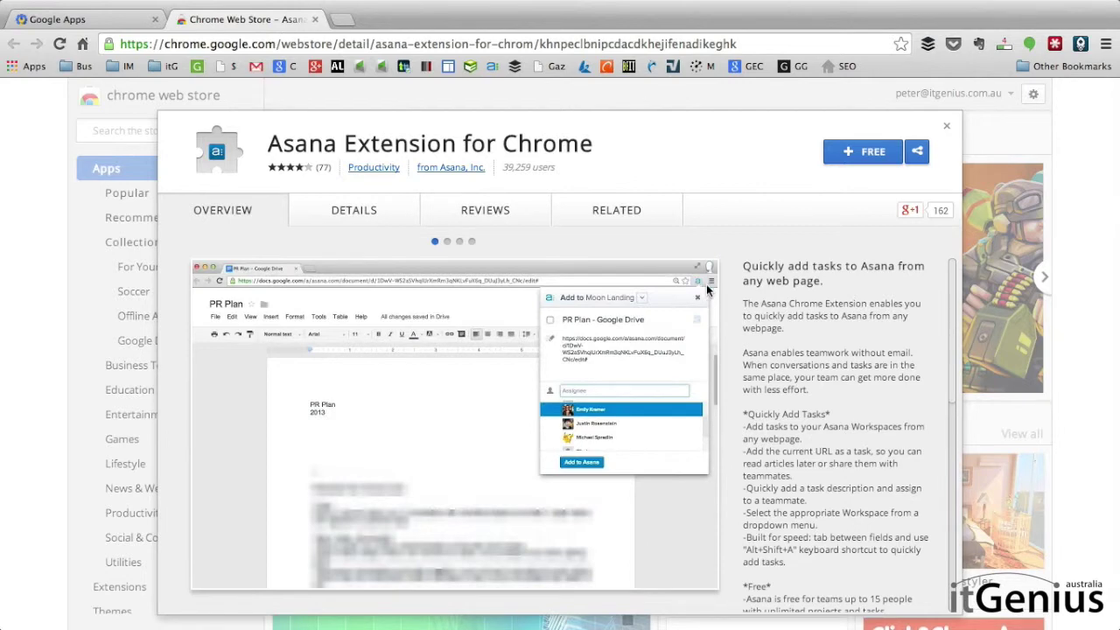
click(315, 19)
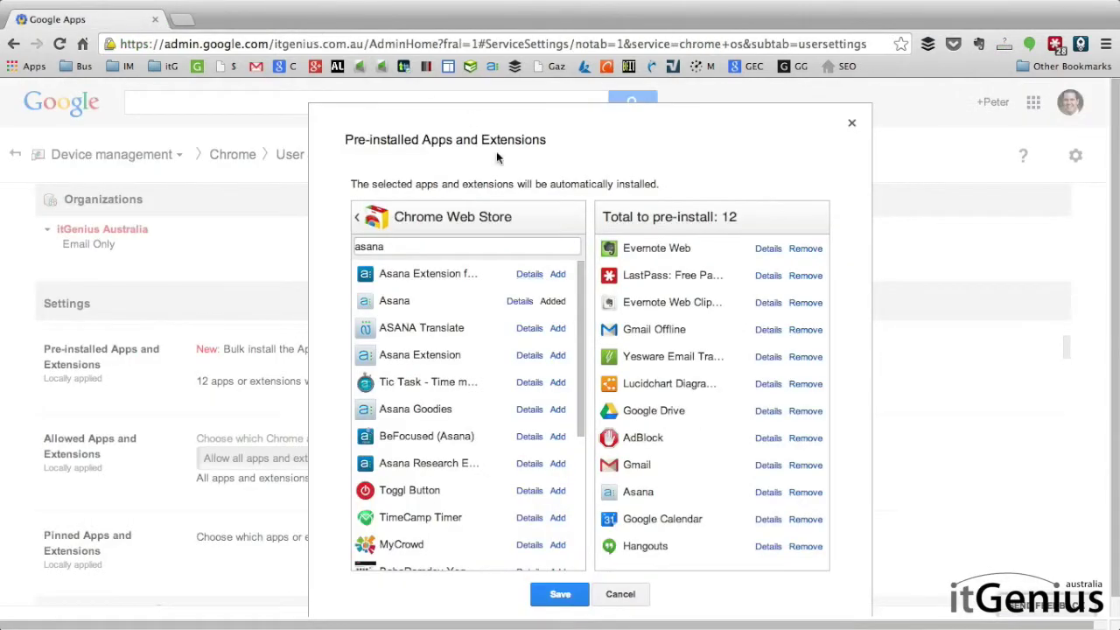
Step: Add Asana Extension for Chrome to the pre-install list and save the list
click(557, 275)
scroll(722, 349, down, 3)
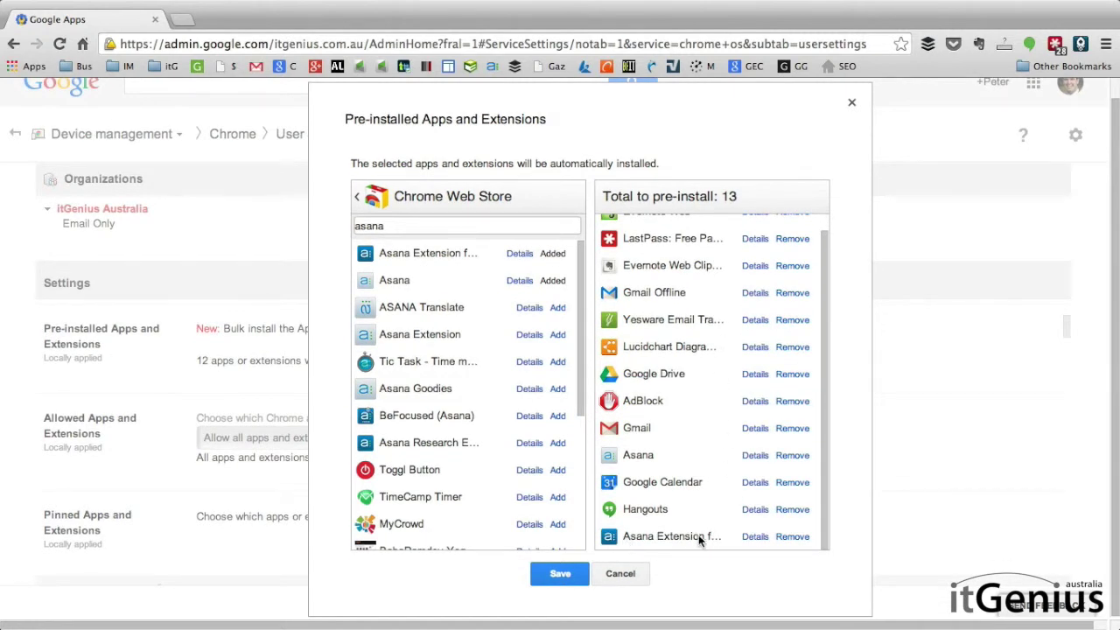
click(558, 573)
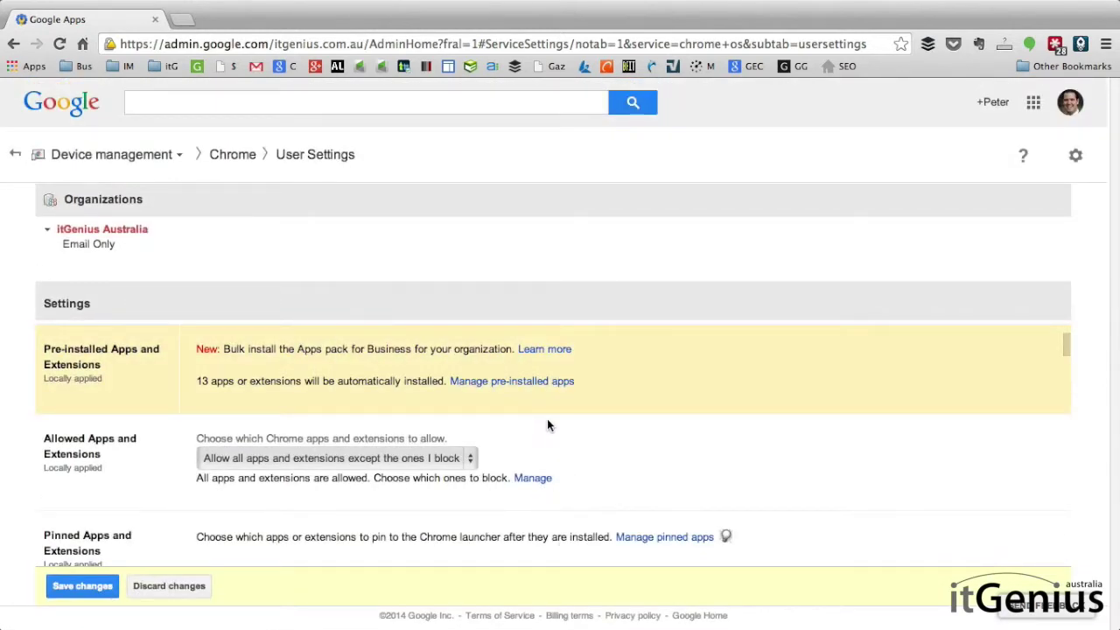
Step: Save the 13-app Chrome user settings and go back to the Admin console home page
click(96, 593)
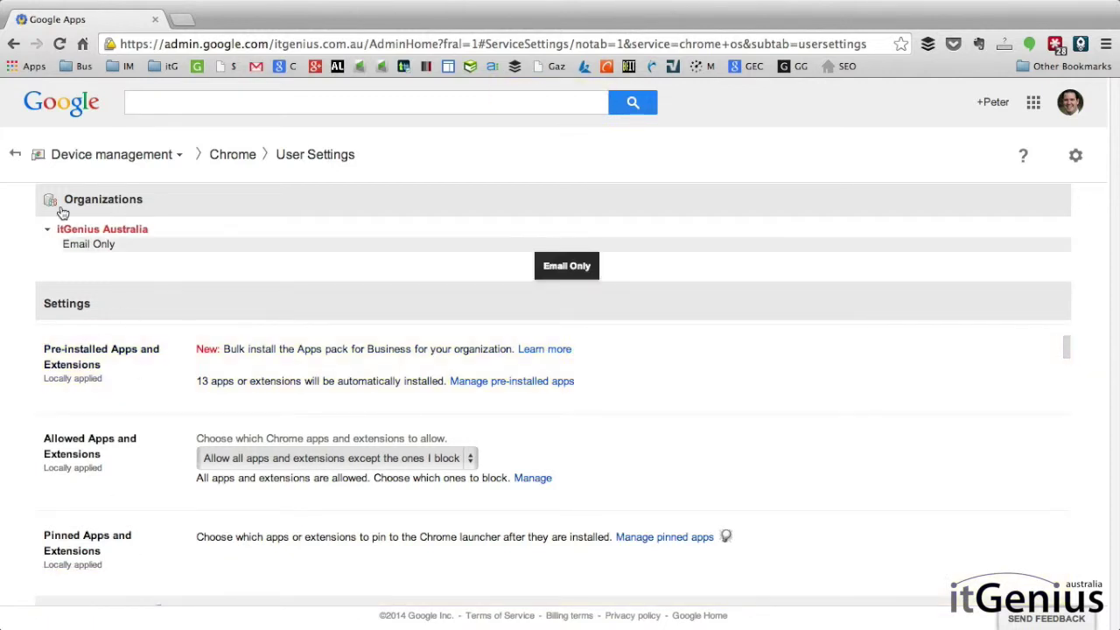
click(15, 155)
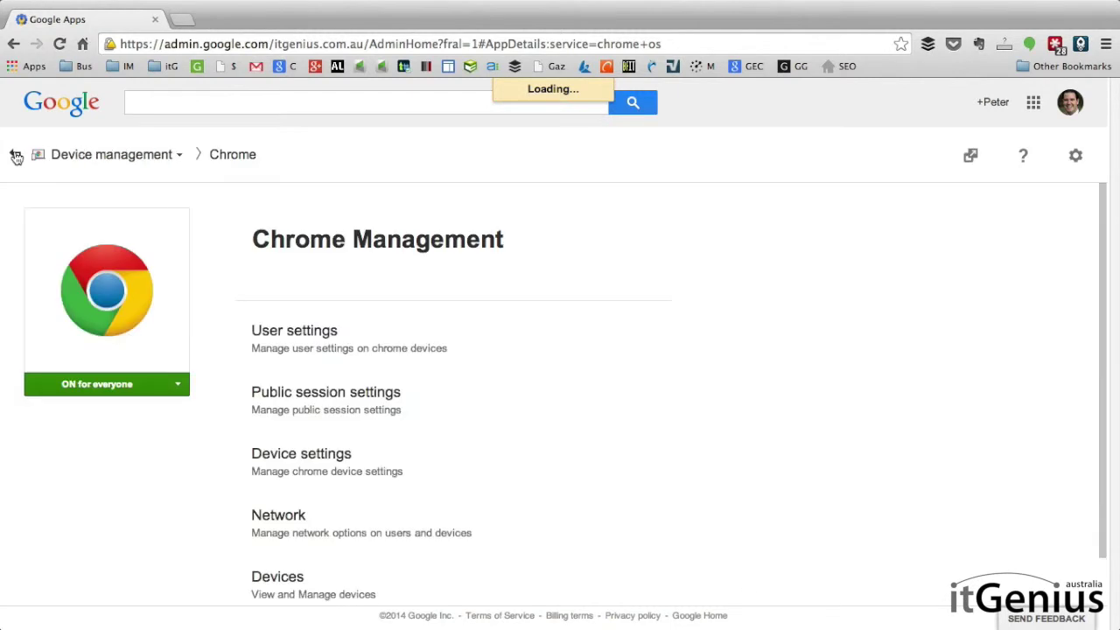
click(16, 156)
click(15, 156)
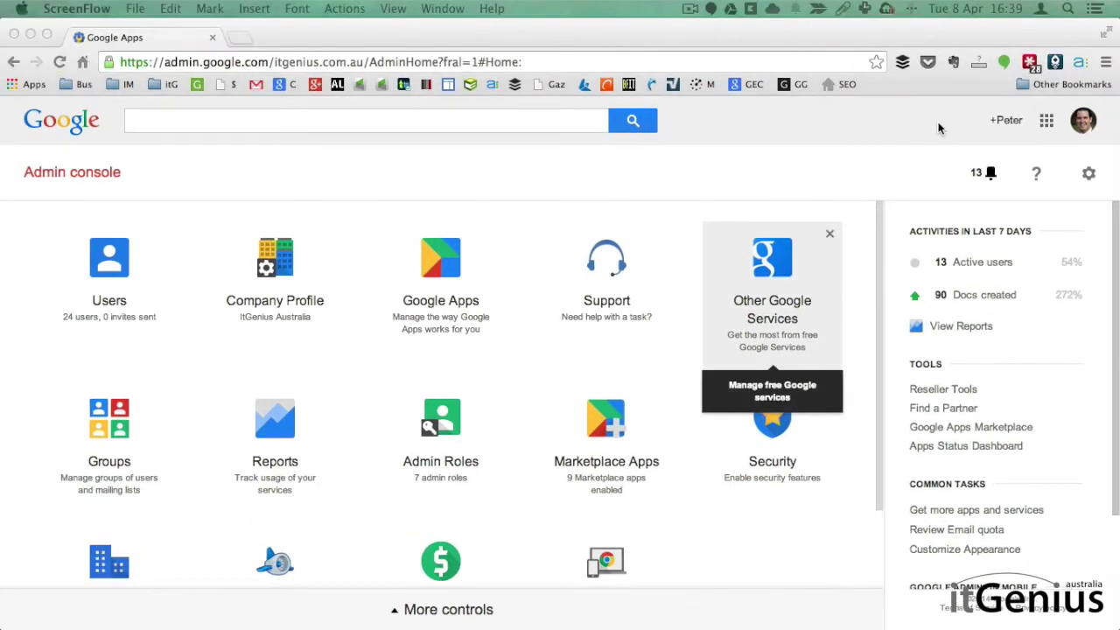
Step: Bring Chrome to the front and confirm the Asana extension icon, opening and closing the menu
click(940, 128)
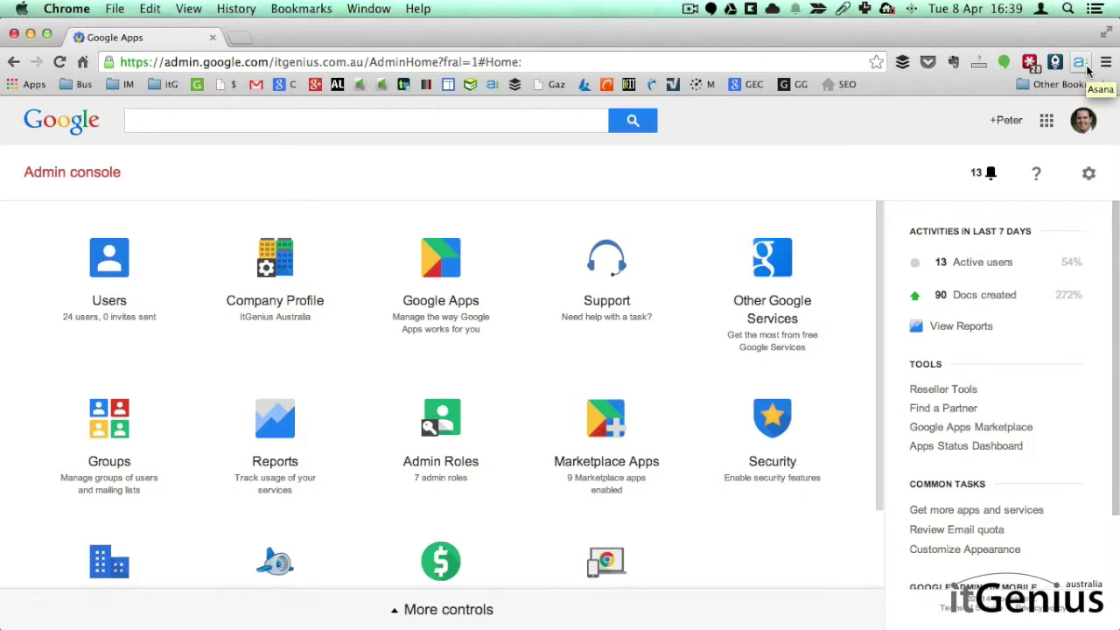
click(1106, 62)
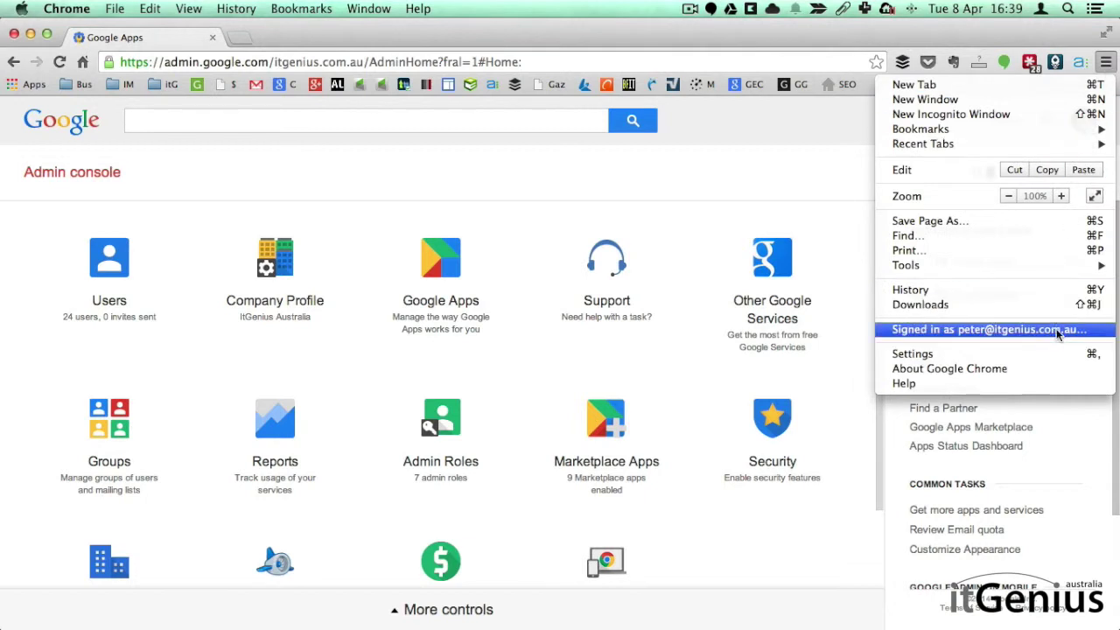
click(1106, 62)
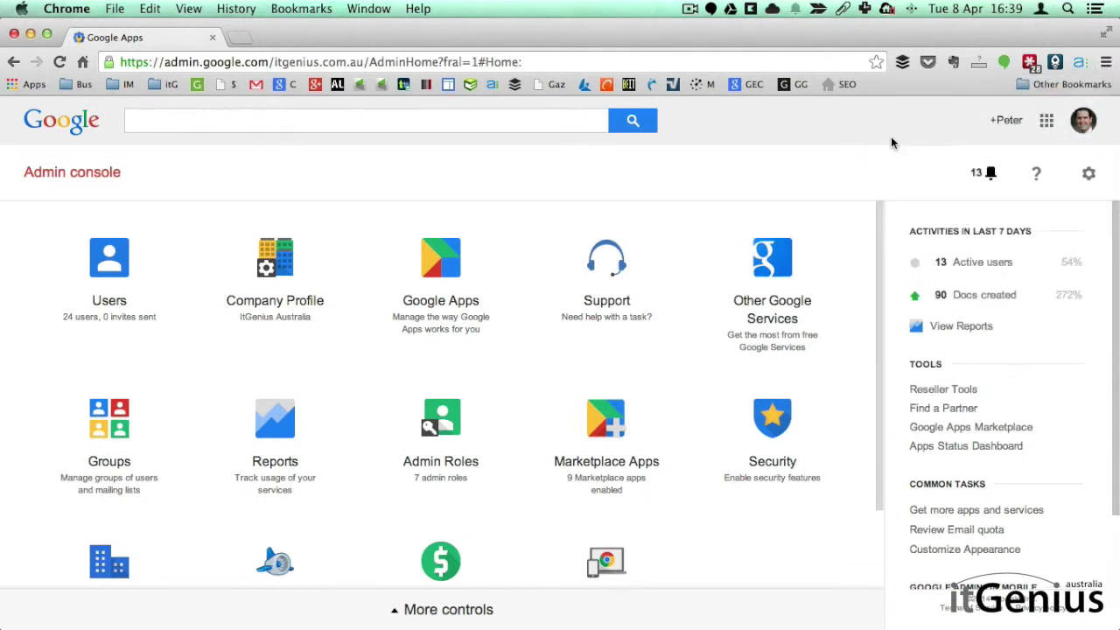